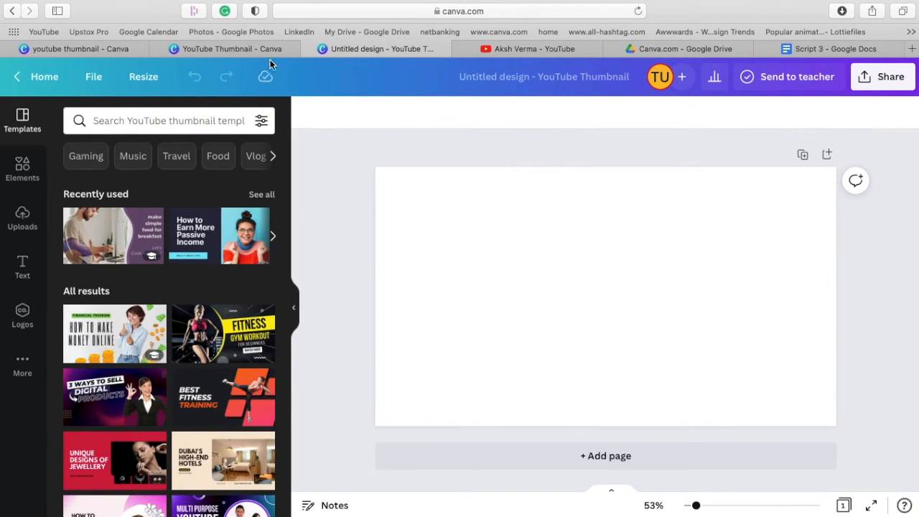
Search the templates for motivation and apply the blue "How to Turn Failure into Success" design with the man in a suit.
{"action": "left_click", "coordinate": [193, 120]}
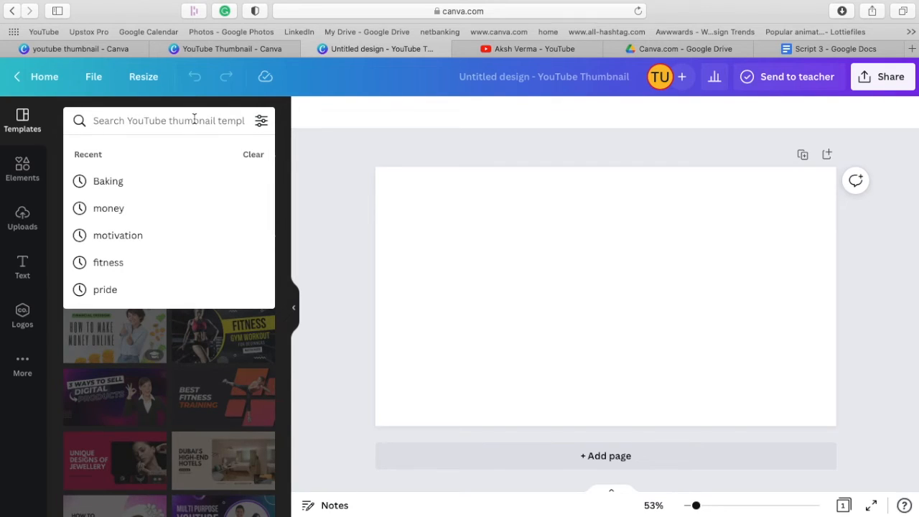
{"action": "type", "text": "moti"}
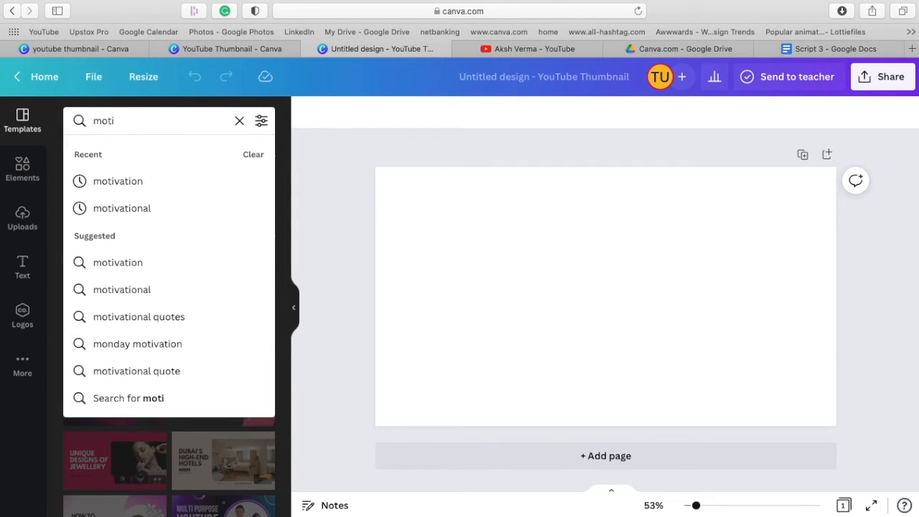
{"action": "left_click", "coordinate": [179, 182]}
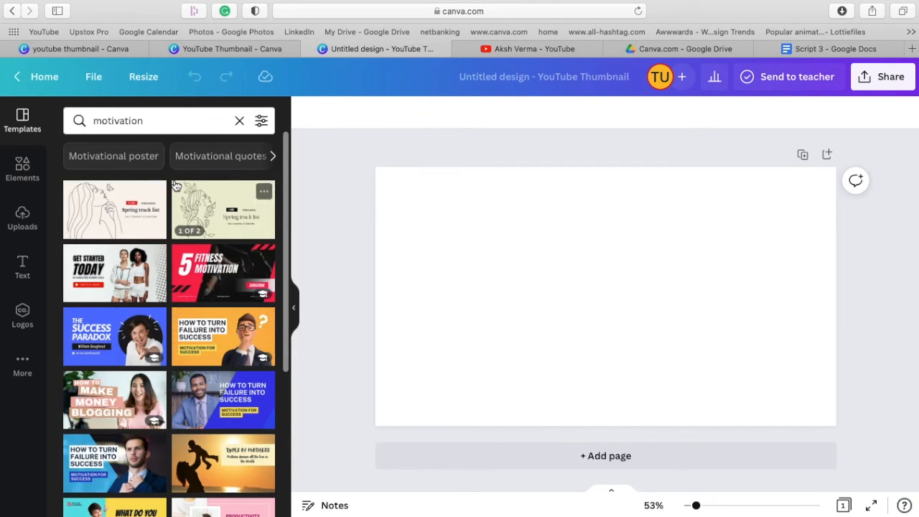
{"action": "scroll", "coordinate": [228, 366], "scroll_direction": "down", "scroll_amount": 3}
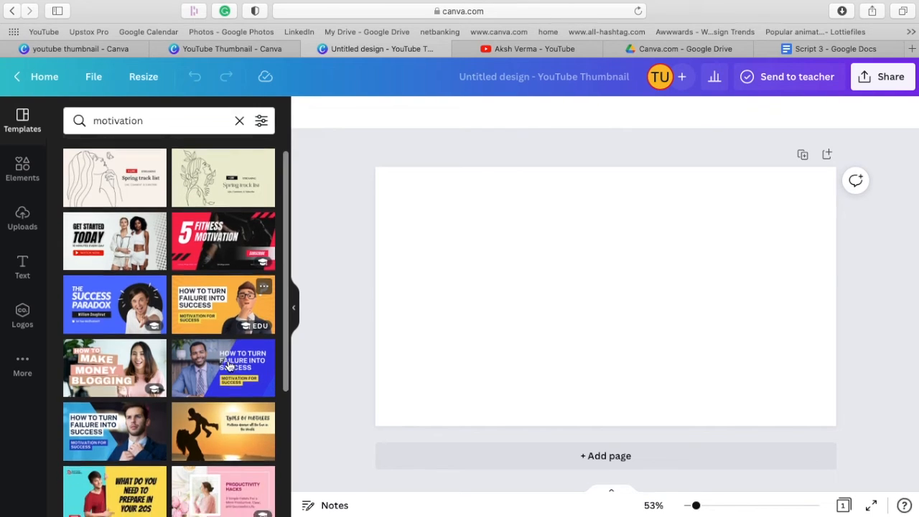
{"action": "scroll", "coordinate": [228, 366], "scroll_direction": "down", "scroll_amount": 2}
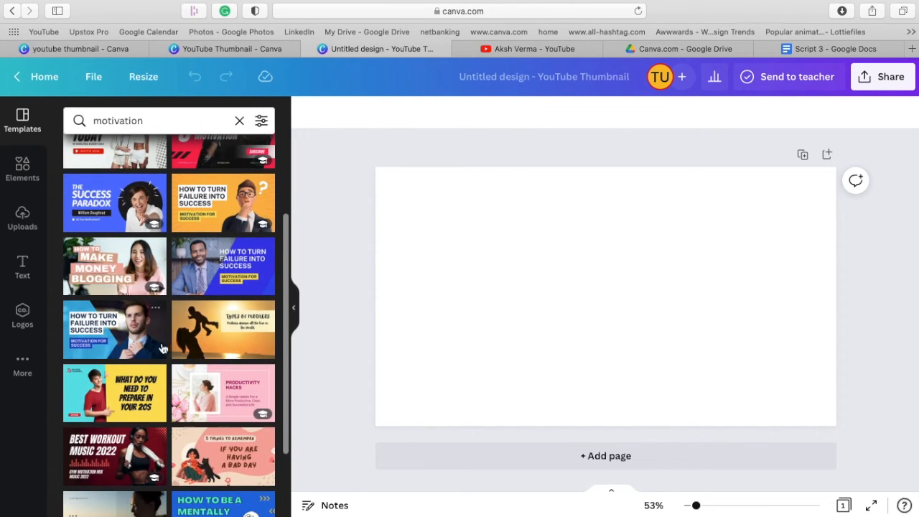
{"action": "left_click", "coordinate": [146, 345]}
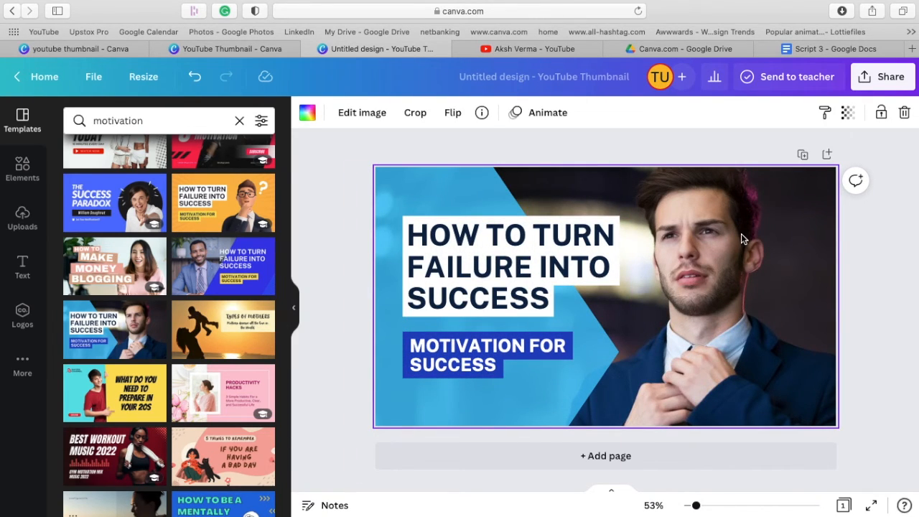
Delete the background photo of the man in a suit and clear the template search.
{"action": "left_click", "coordinate": [876, 236]}
{"action": "left_click", "coordinate": [775, 238]}
{"action": "key", "text": "Delete"}
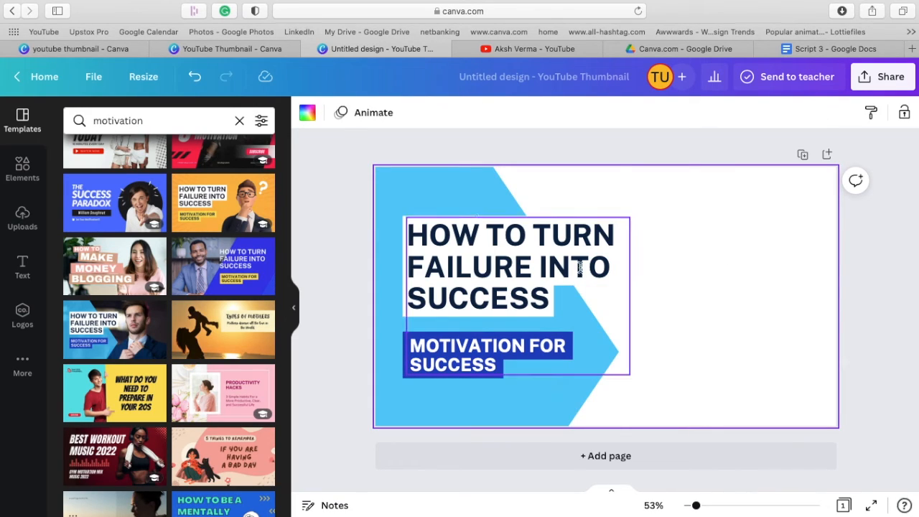
{"action": "left_click", "coordinate": [165, 120]}
{"action": "key", "text": "BackSpace"}
{"action": "left_click", "coordinate": [292, 155]}
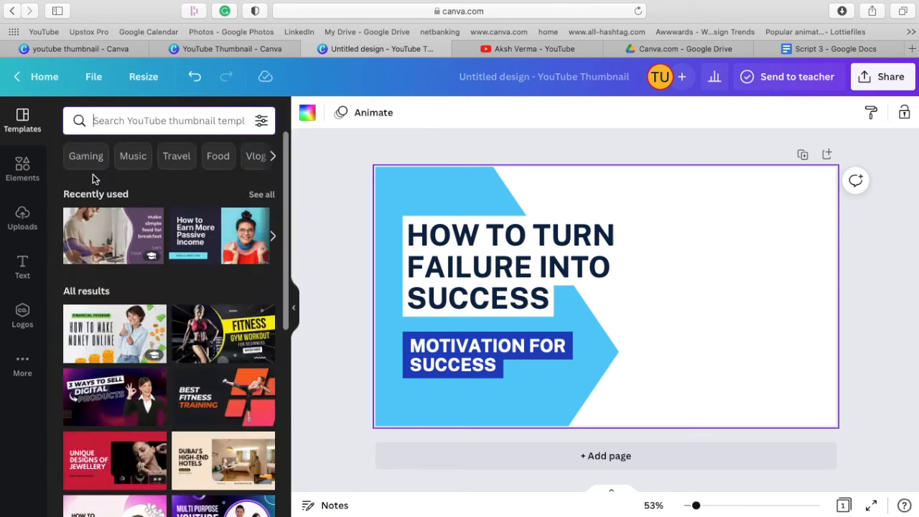
Search the elements for spiritual and add the photo of the woman meditating beside the lake.
{"action": "left_click", "coordinate": [22, 169]}
{"action": "left_click", "coordinate": [146, 122]}
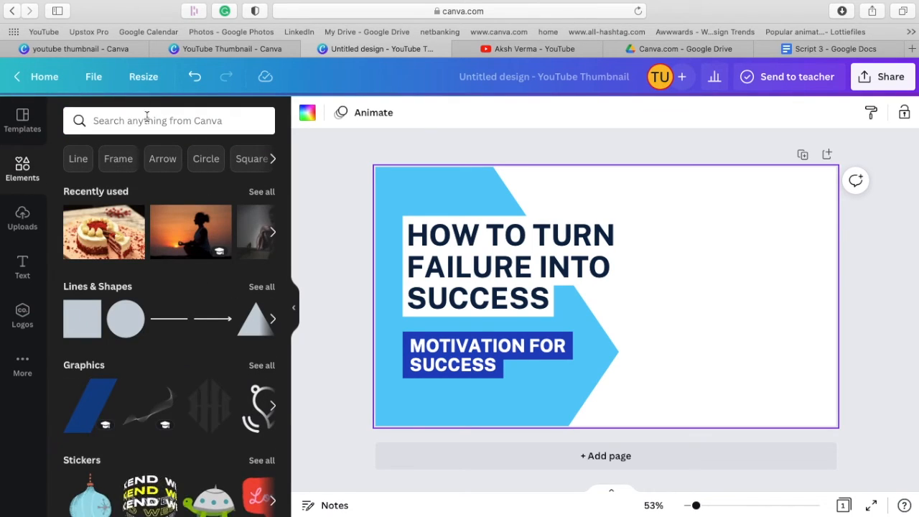
{"action": "type", "text": "sp"}
{"action": "left_click", "coordinate": [111, 181]}
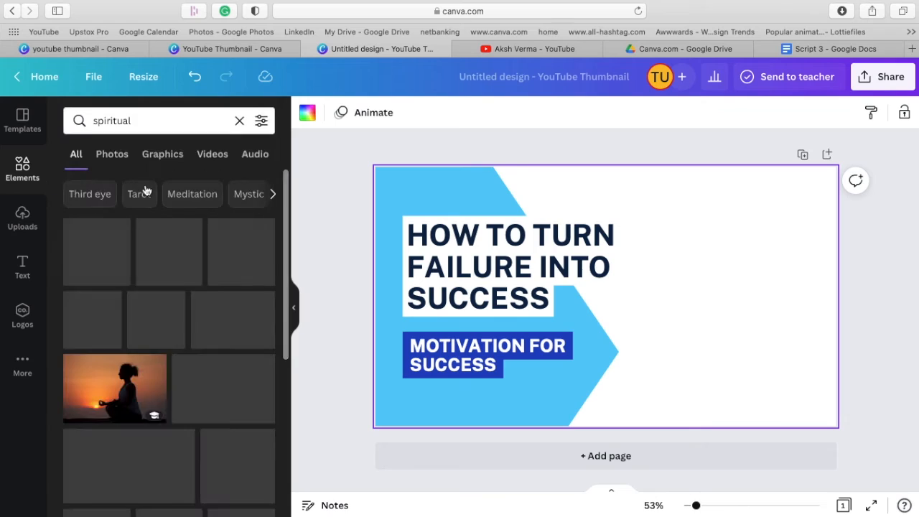
{"action": "scroll", "coordinate": [201, 361], "scroll_direction": "down", "scroll_amount": 5}
{"action": "scroll", "coordinate": [199, 360], "scroll_direction": "down", "scroll_amount": 3}
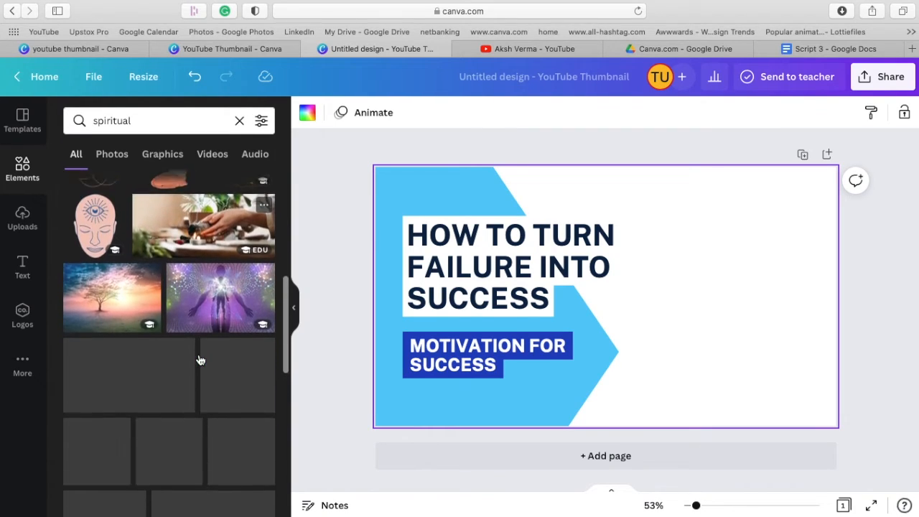
{"action": "scroll", "coordinate": [200, 360], "scroll_direction": "down", "scroll_amount": 3}
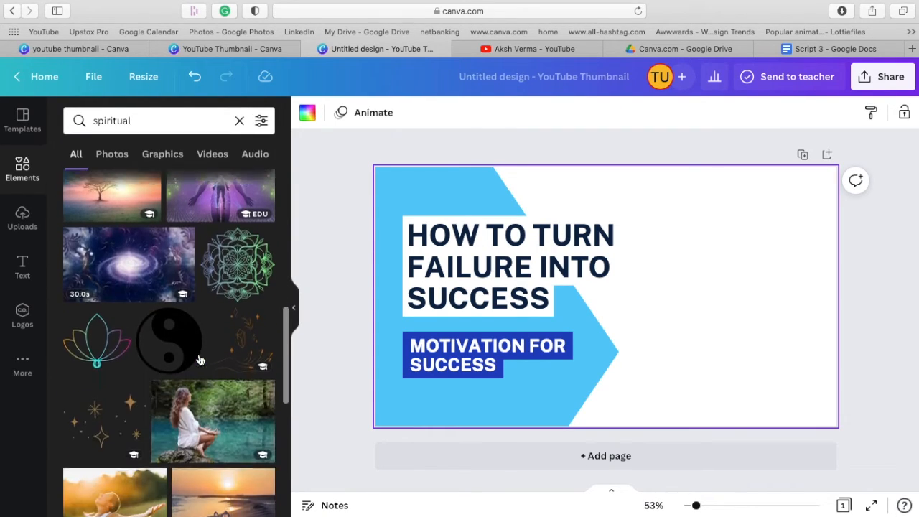
{"action": "left_click", "coordinate": [236, 360]}
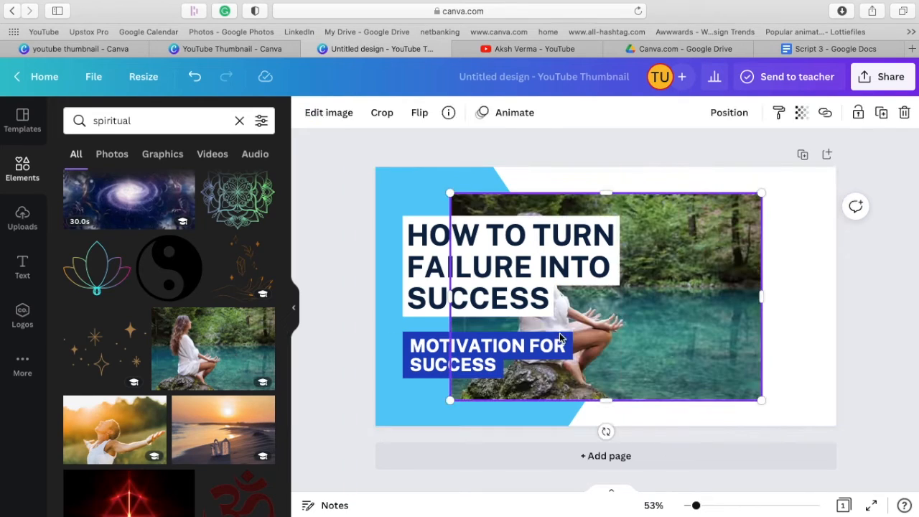
Enlarge the meditation photo to cover the whole page, flip it horizontally and shift it slightly upward.
{"action": "left_click_drag", "start_coordinate": [703, 369], "coordinate": [852, 448]}
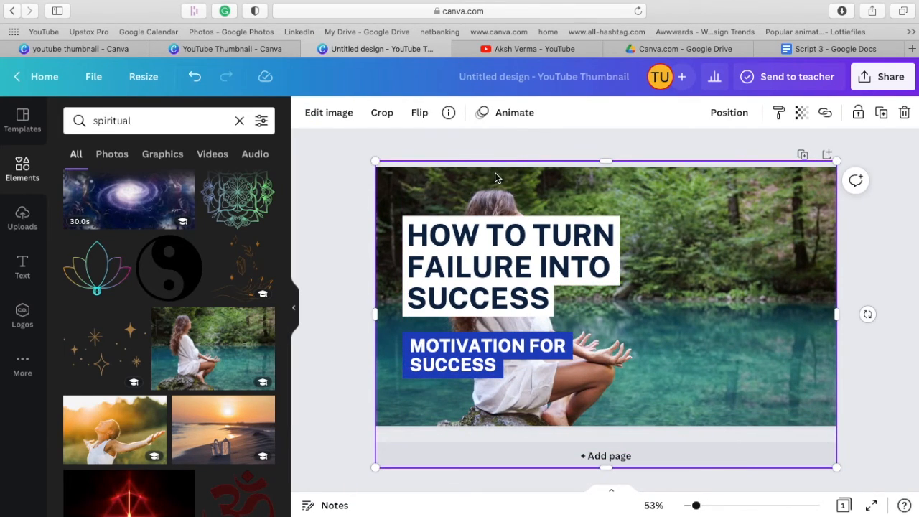
{"action": "left_click", "coordinate": [416, 113]}
{"action": "left_click", "coordinate": [428, 151]}
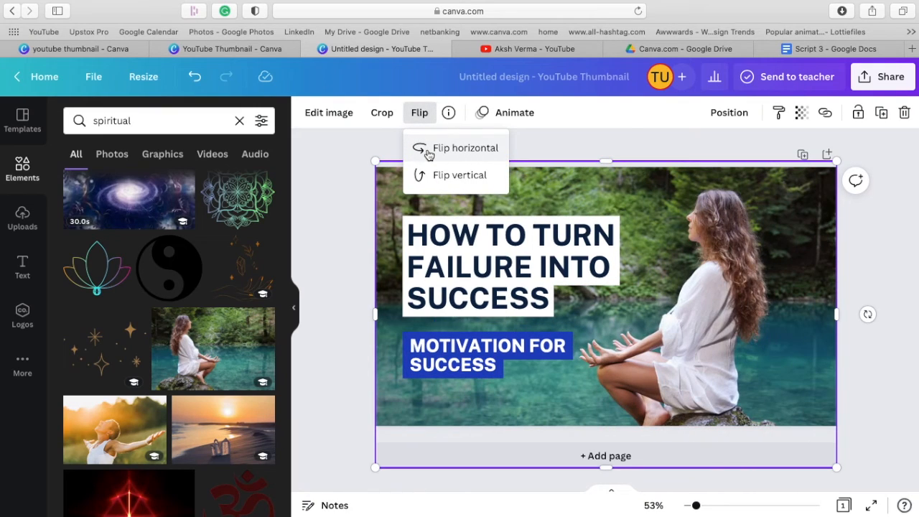
{"action": "left_click", "coordinate": [888, 269]}
{"action": "left_click_drag", "start_coordinate": [789, 282], "coordinate": [789, 264]}
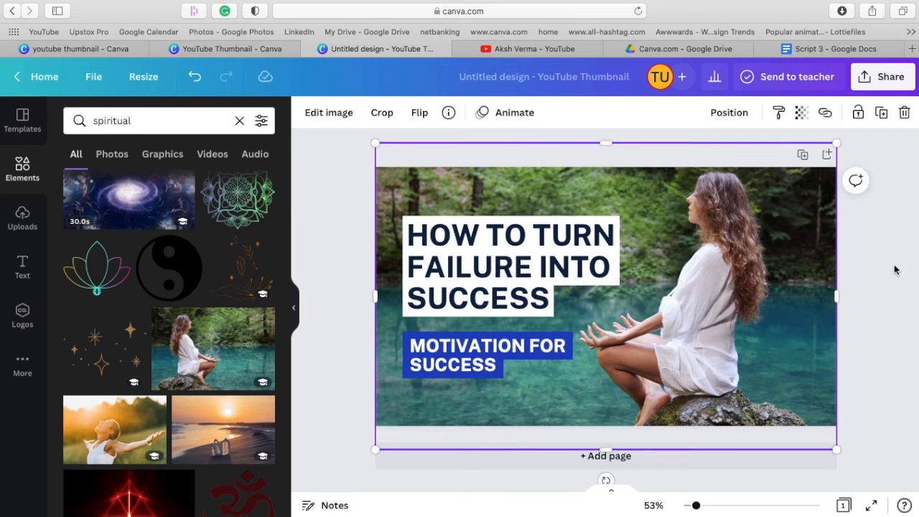
{"action": "left_click", "coordinate": [894, 266]}
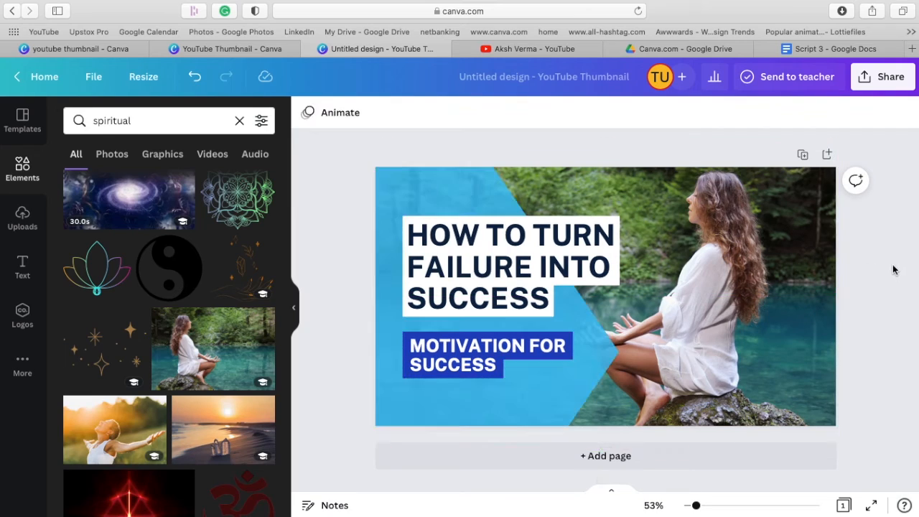
Change the heading text to "HOW TO GATHER YOUR THOUGHTS AND WIN".
{"action": "left_click", "coordinate": [452, 267]}
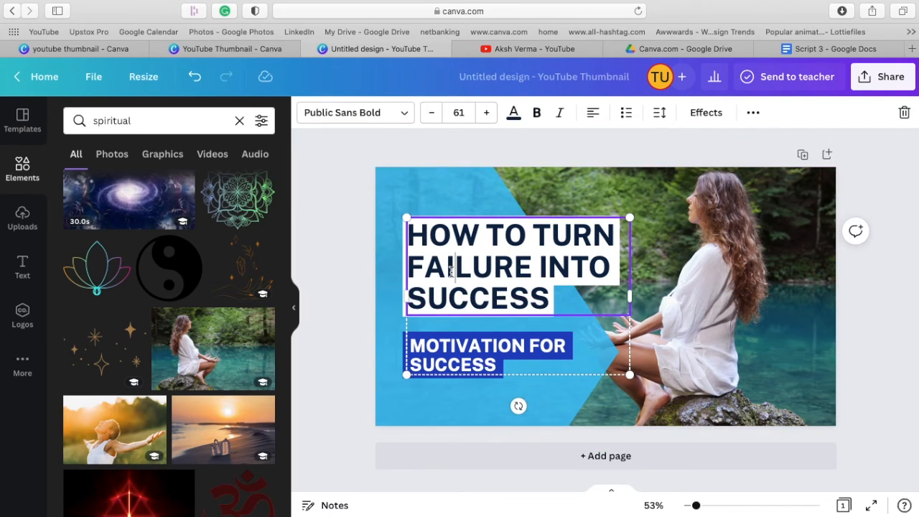
{"action": "triple_click", "coordinate": [547, 296]}
{"action": "type", "text": "GATHER YOUR"}
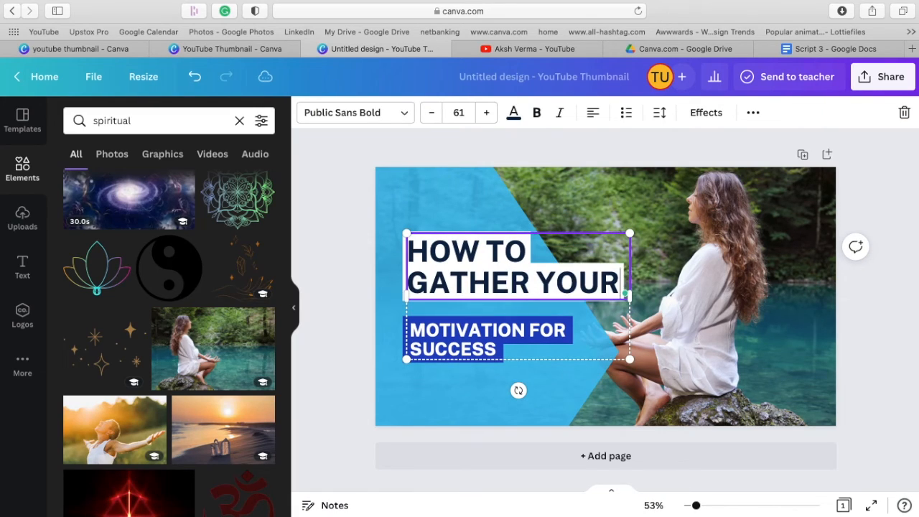
{"action": "type", "text": " THRO"}
{"action": "key", "text": "BackSpace"}
{"action": "key", "text": "BackSpace"}
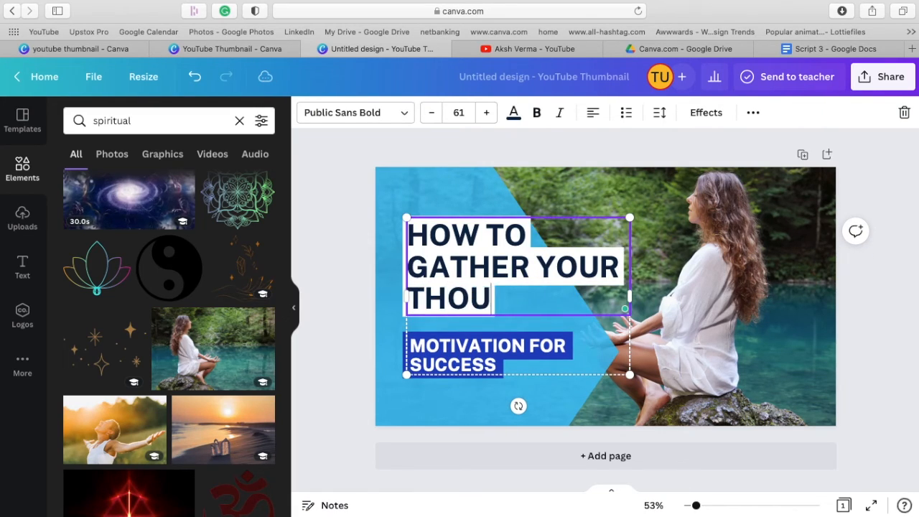
{"action": "type", "text": "OUGHTS AND WIN"}
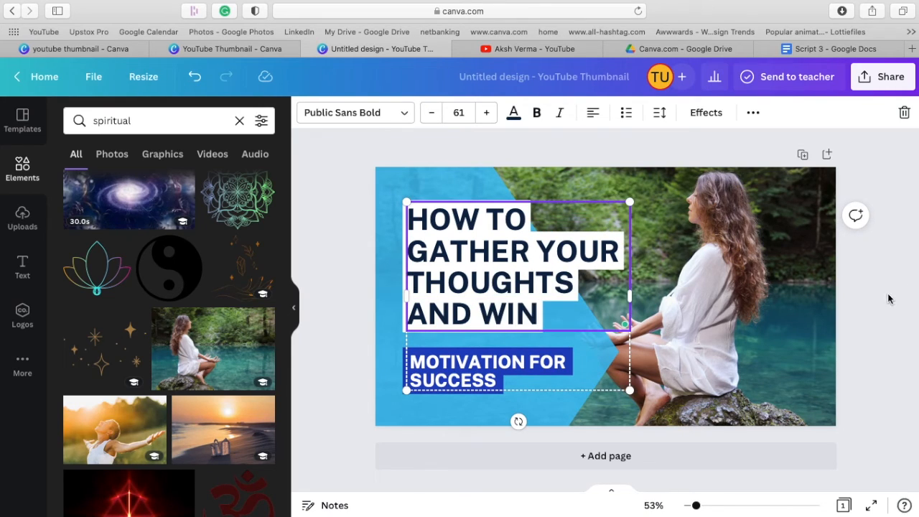
{"action": "left_click", "coordinate": [888, 298]}
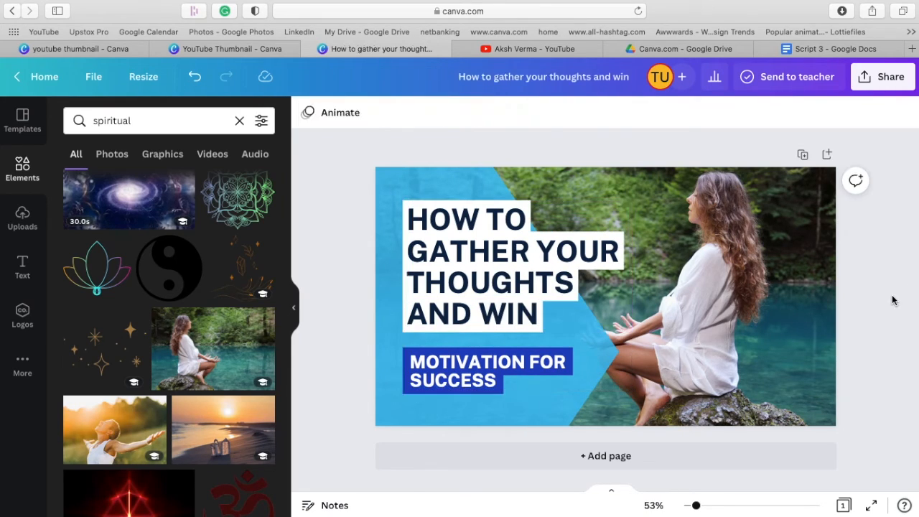
Recolor the blue arrow-shaped panel behind the heading to the default yellow.
{"action": "left_click", "coordinate": [554, 407]}
{"action": "left_click", "coordinate": [307, 115]}
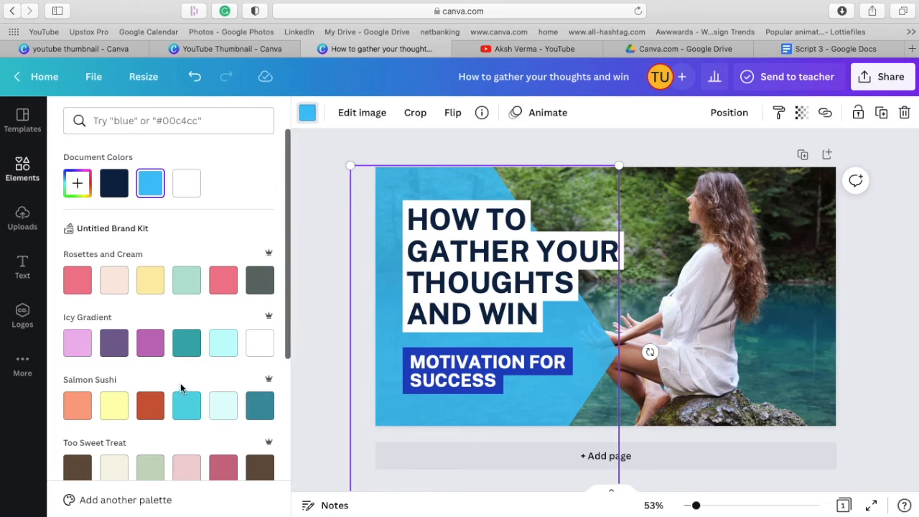
{"action": "scroll", "coordinate": [182, 383], "scroll_direction": "down", "scroll_amount": 5}
{"action": "left_click", "coordinate": [192, 453]}
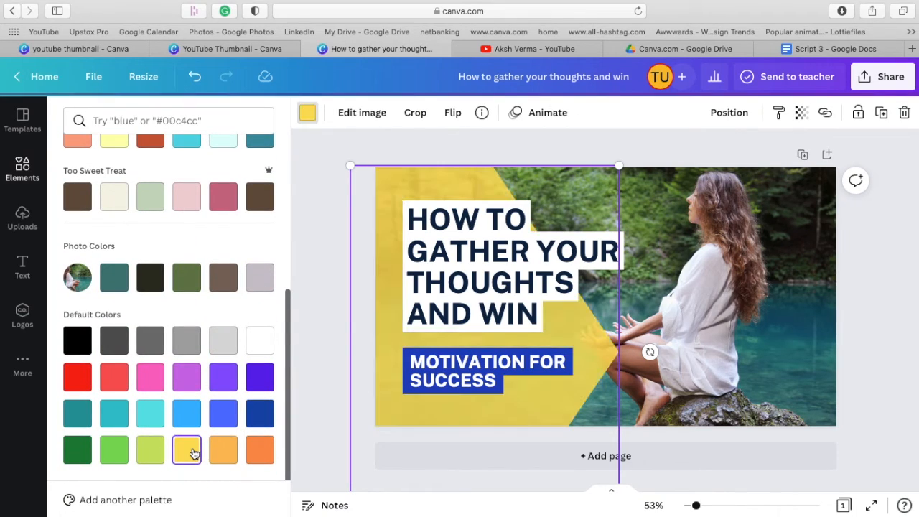
{"action": "left_click", "coordinate": [492, 263]}
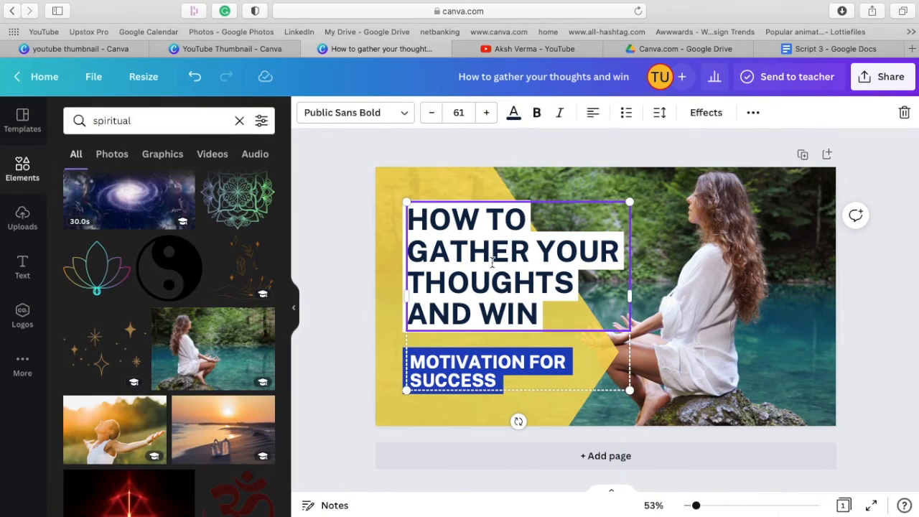
{"action": "left_click", "coordinate": [871, 270]}
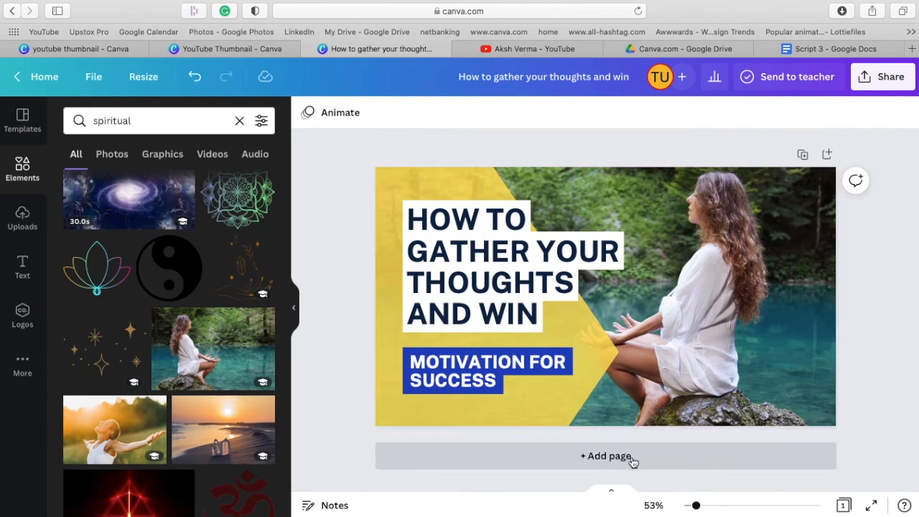
Add a second page and search the thumbnail templates for fitness.
{"action": "left_click", "coordinate": [600, 456]}
{"action": "left_click", "coordinate": [20, 129]}
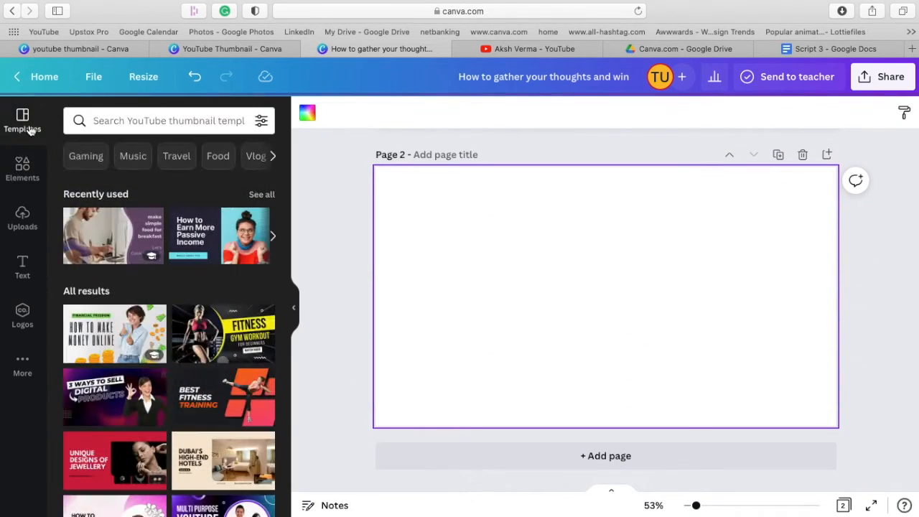
{"action": "left_click", "coordinate": [172, 122]}
{"action": "type", "text": "fine"}
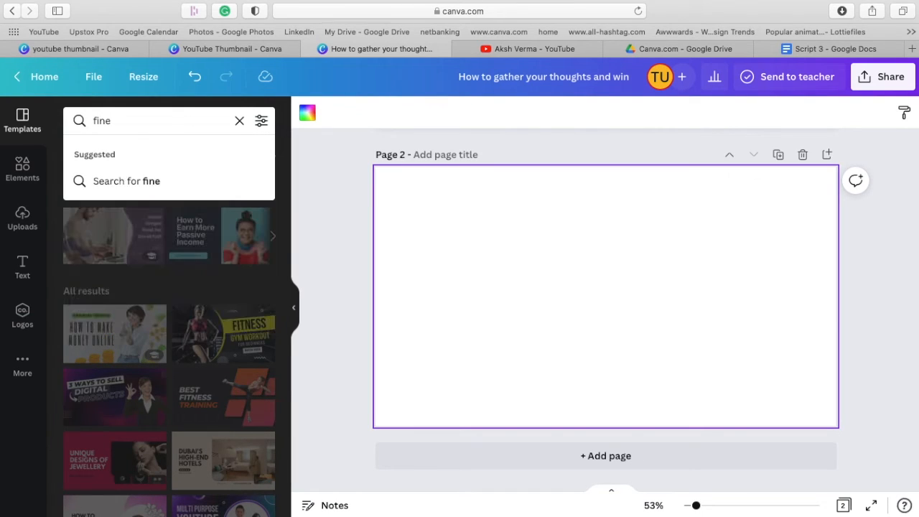
{"action": "key", "text": "BackSpace"}
{"action": "key", "text": "BackSpace"}
{"action": "type", "text": "tne"}
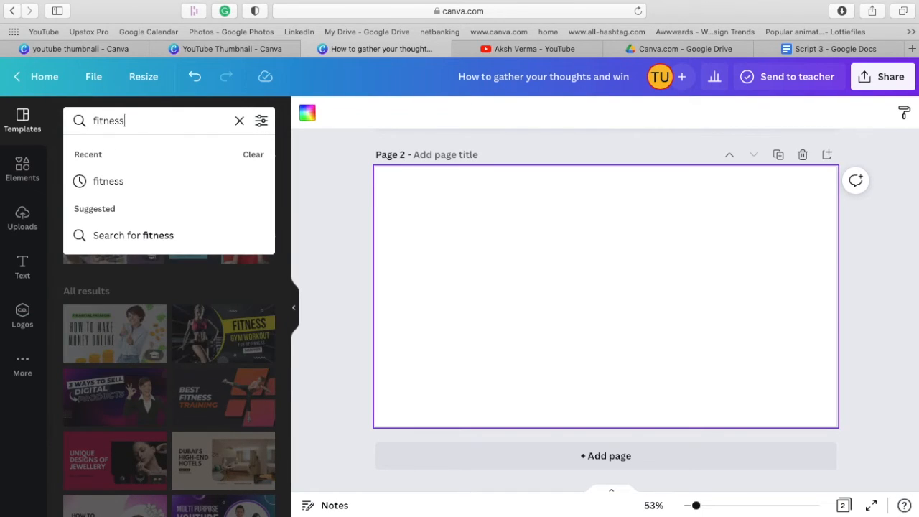
{"action": "type", "text": "ss"}
{"action": "key", "text": "Return"}
Apply the dark blue and red "Top 10 Fitness Secrets" template with the man holding a dumbbell to page 2.
{"action": "scroll", "coordinate": [219, 369], "scroll_direction": "down", "scroll_amount": 5}
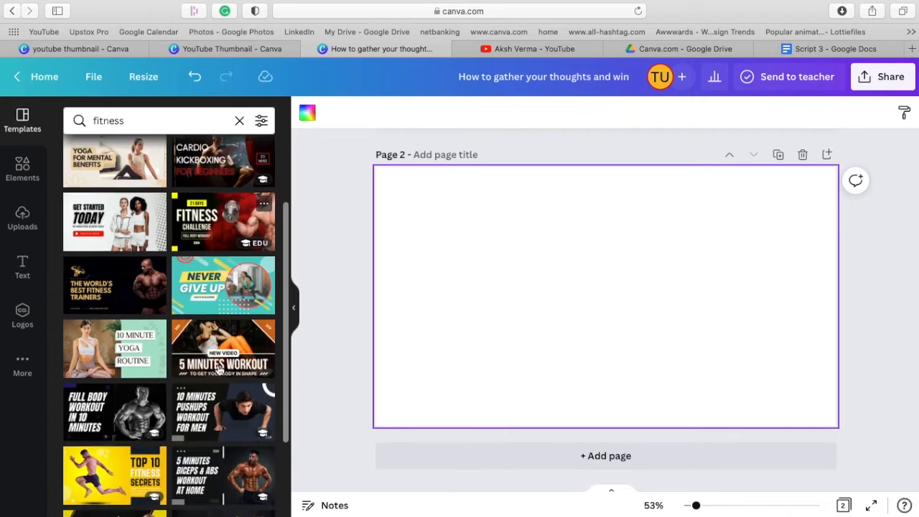
{"action": "scroll", "coordinate": [217, 368], "scroll_direction": "down", "scroll_amount": 2}
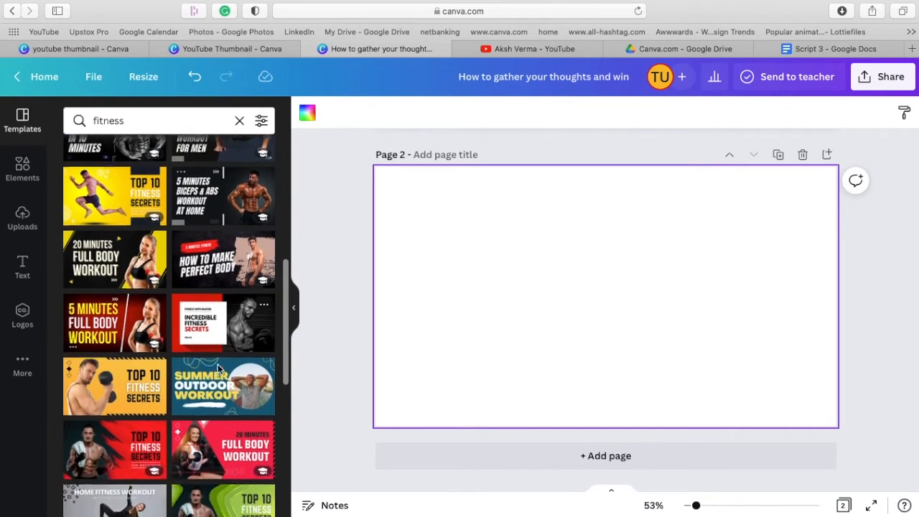
{"action": "scroll", "coordinate": [219, 369], "scroll_direction": "down", "scroll_amount": 4}
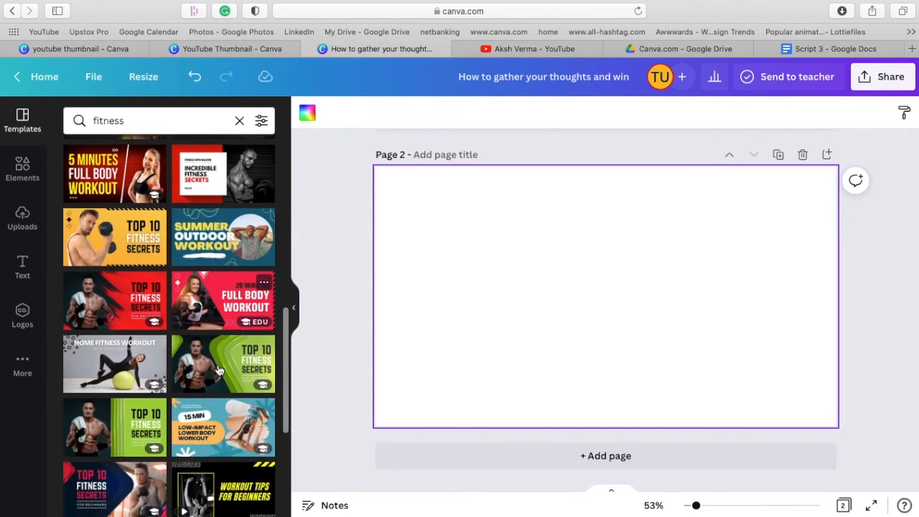
{"action": "left_click", "coordinate": [121, 375]}
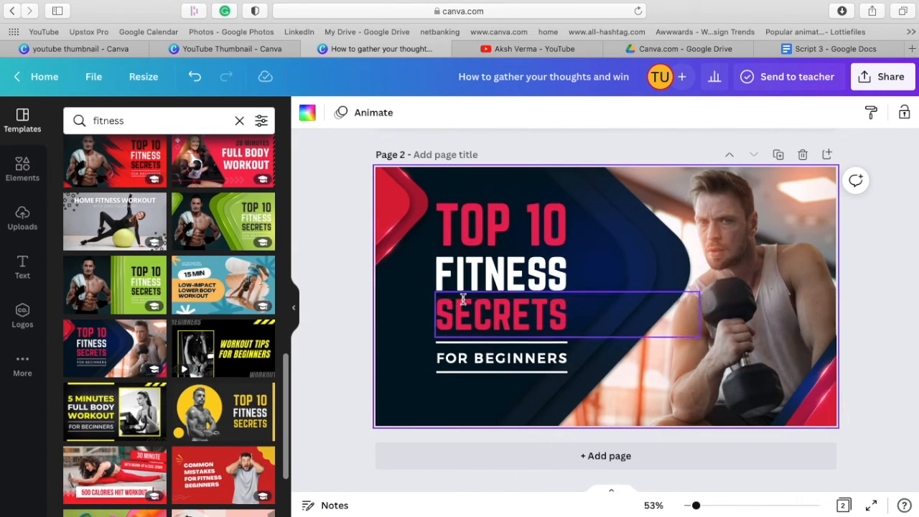
Remove the man's photo from the page 2 frame and search the elements library for fitness.
{"action": "left_click", "coordinate": [819, 216]}
{"action": "key", "text": "Delete"}
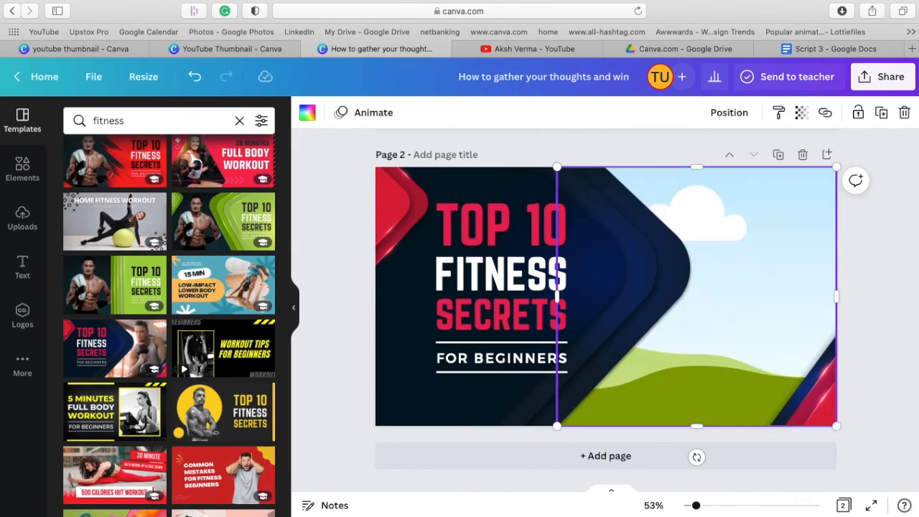
{"action": "left_click", "coordinate": [22, 170]}
{"action": "left_click", "coordinate": [150, 121]}
{"action": "type", "text": "fitness"}
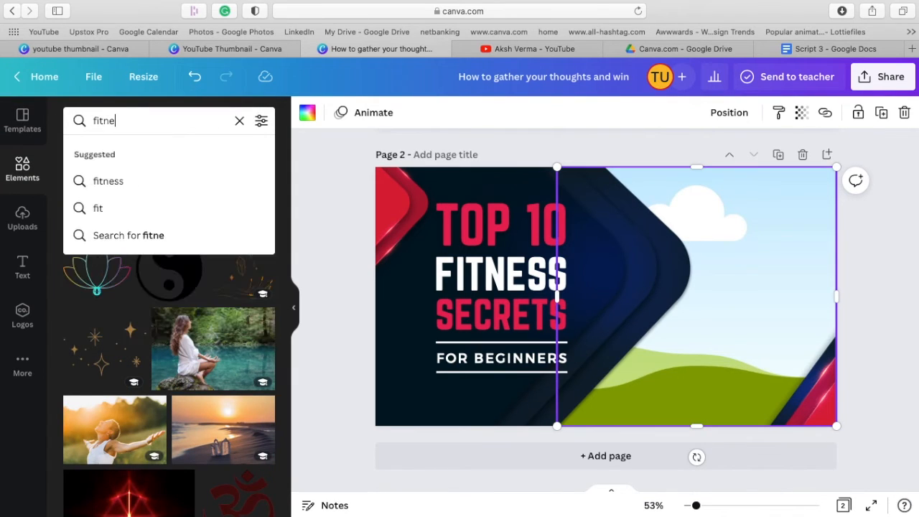
{"action": "key", "text": "Return"}
Fill the empty frame on page 2 with the photo of the woman running beside a concrete wall.
{"action": "scroll", "coordinate": [187, 338], "scroll_direction": "down", "scroll_amount": 10}
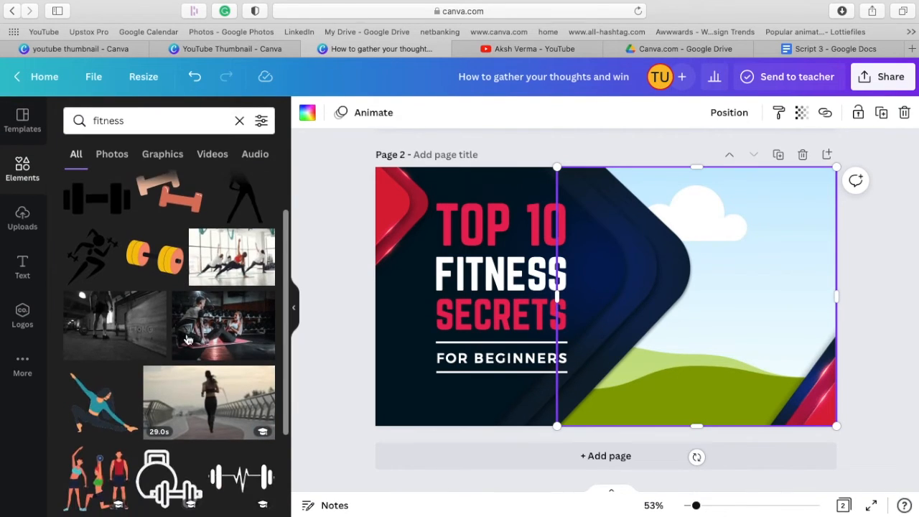
{"action": "scroll", "coordinate": [187, 339], "scroll_direction": "down", "scroll_amount": 2}
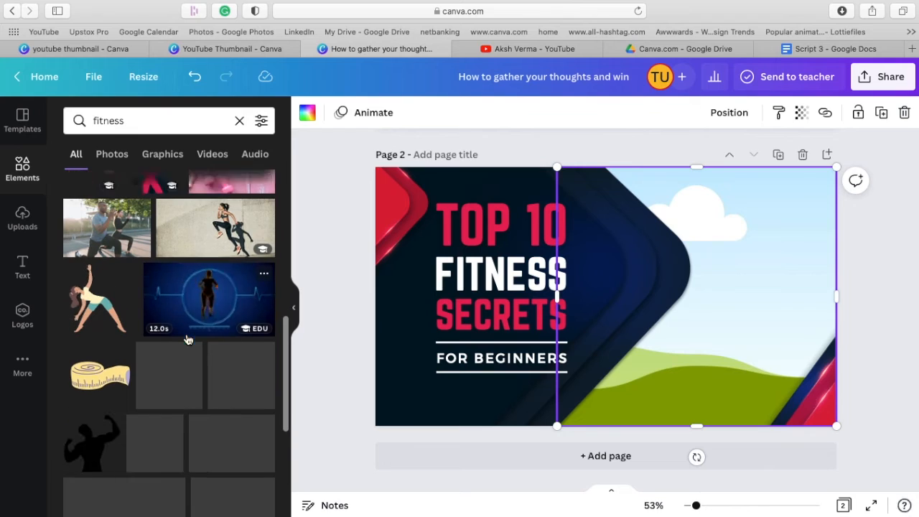
{"action": "scroll", "coordinate": [186, 339], "scroll_direction": "up", "scroll_amount": 2}
{"action": "scroll", "coordinate": [255, 405], "scroll_direction": "down", "scroll_amount": 1}
{"action": "scroll", "coordinate": [256, 405], "scroll_direction": "down", "scroll_amount": 1}
{"action": "left_click_drag", "start_coordinate": [255, 199], "coordinate": [802, 218]}
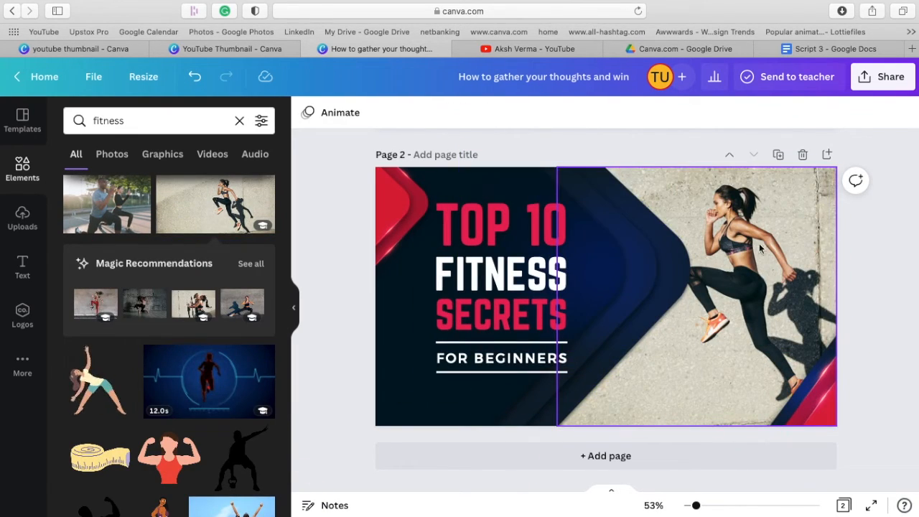
Shift the dark blue and red arrow graphic slightly to the left so more of the photo shows.
{"action": "left_click", "coordinate": [628, 341]}
{"action": "left_click", "coordinate": [635, 298]}
{"action": "left_click_drag", "start_coordinate": [522, 173], "coordinate": [505, 177]}
{"action": "left_click", "coordinate": [889, 249]}
{"action": "left_click", "coordinate": [385, 173]}
{"action": "left_click", "coordinate": [324, 115]}
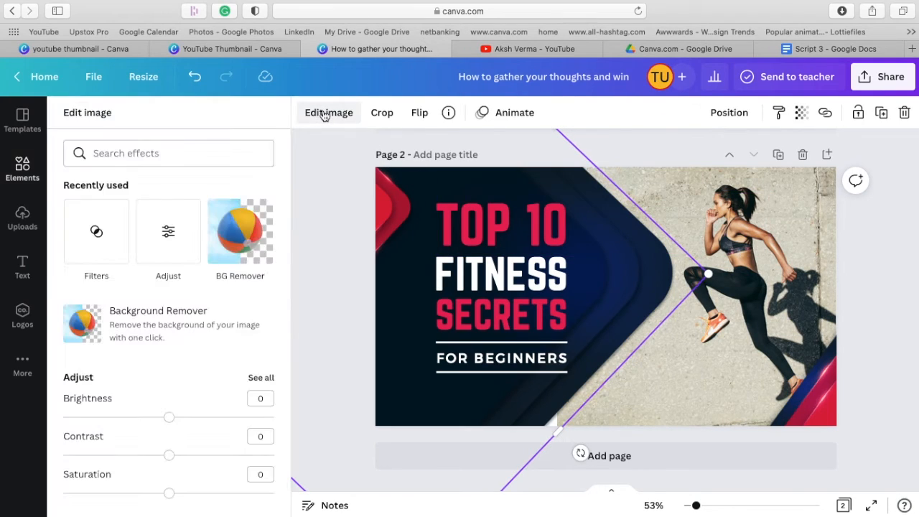
{"action": "left_click", "coordinate": [305, 327]}
Move the "TOP 10", "FITNESS" and "SECRETS" text lines slightly left within the dark blue area.
{"action": "left_click", "coordinate": [498, 354]}
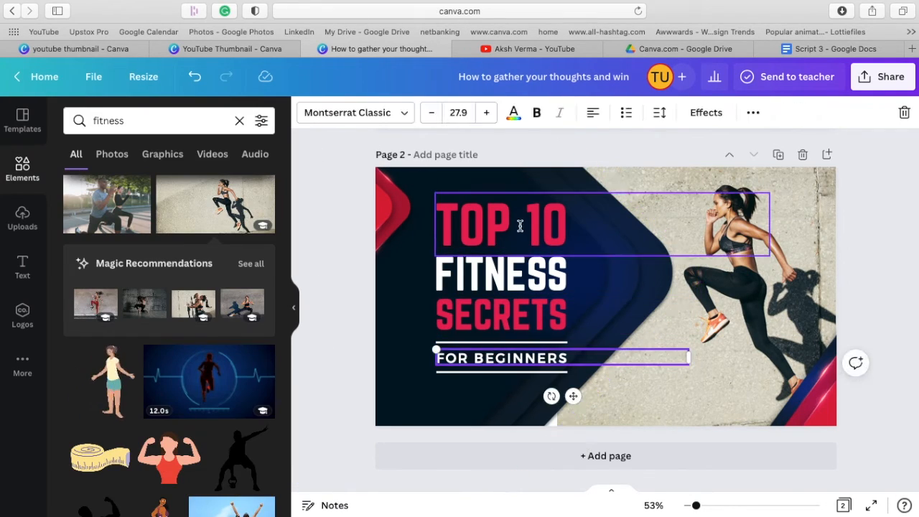
{"action": "left_click_drag", "start_coordinate": [519, 226], "coordinate": [507, 226]}
{"action": "left_click_drag", "start_coordinate": [517, 283], "coordinate": [508, 281]}
{"action": "left_click_drag", "start_coordinate": [515, 318], "coordinate": [503, 318]}
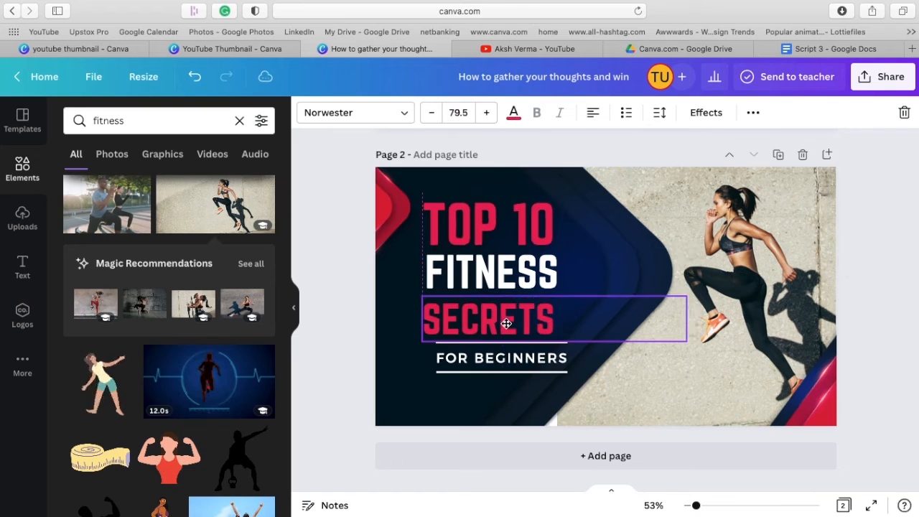
Align the "FOR BEGINNERS" text and its two white divider lines under the shifted heading.
{"action": "left_click_drag", "start_coordinate": [527, 359], "coordinate": [505, 365]}
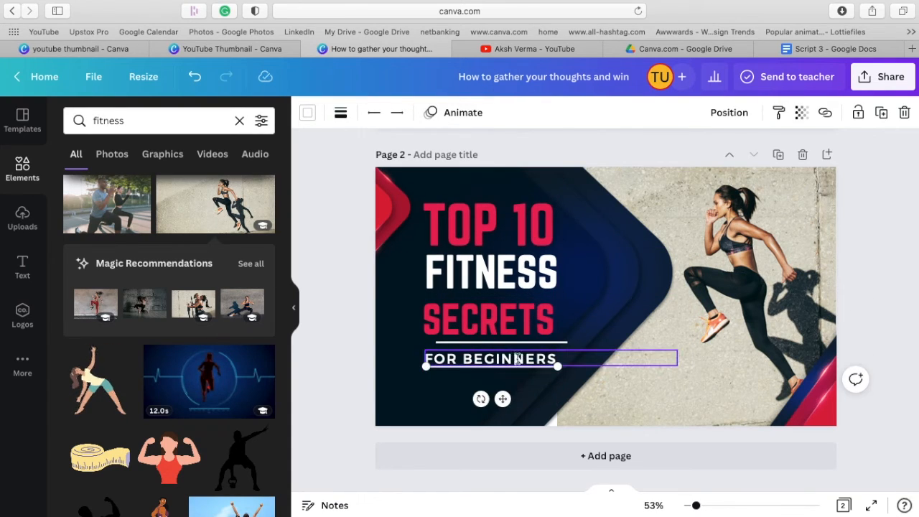
{"action": "left_click_drag", "start_coordinate": [503, 401], "coordinate": [505, 413]}
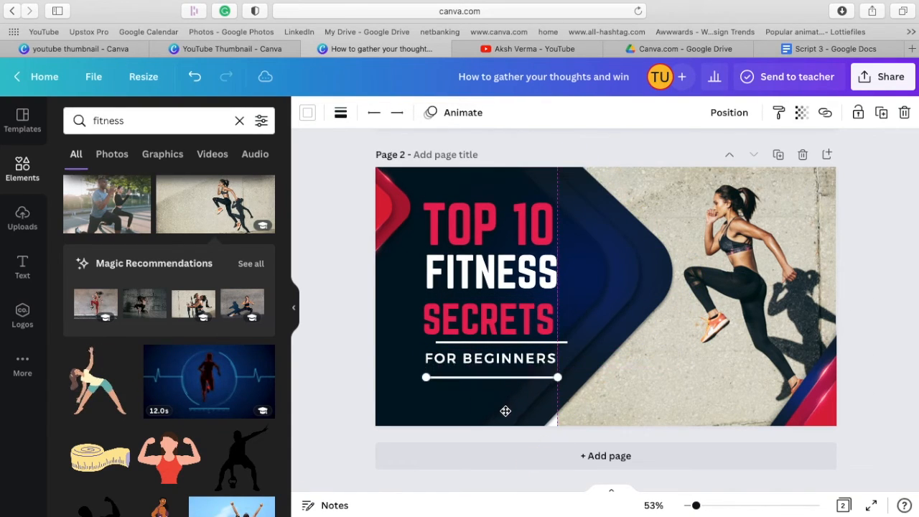
{"action": "left_click", "coordinate": [506, 345]}
{"action": "left_click", "coordinate": [702, 385]}
{"action": "left_click", "coordinate": [890, 324]}
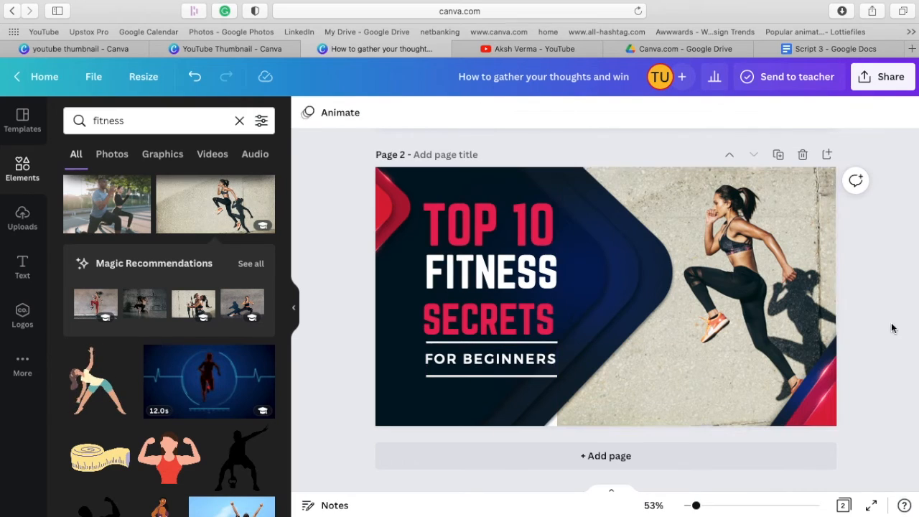
Delete the red and blue corner graphic and replace the runner photo with the recommended photo of two laughing women.
{"action": "left_click", "coordinate": [812, 395]}
{"action": "key", "text": "Delete"}
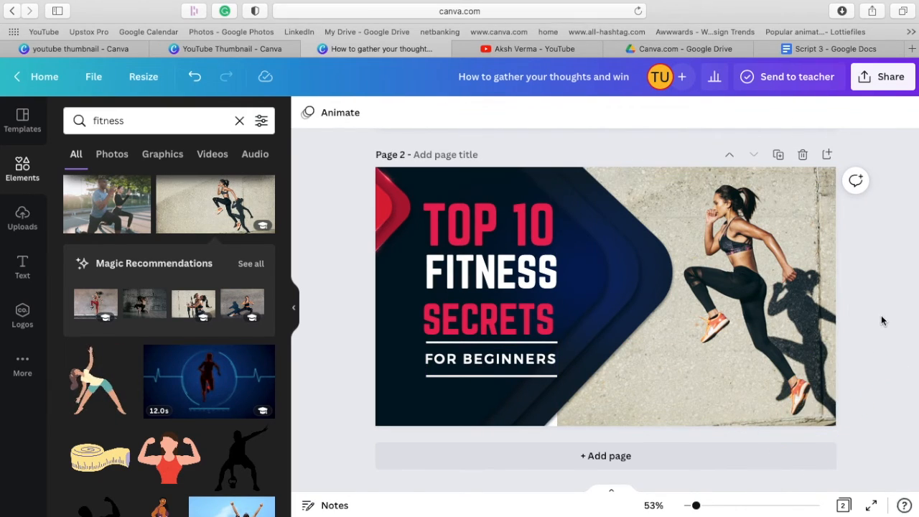
{"action": "left_click_drag", "start_coordinate": [193, 305], "coordinate": [773, 312]}
{"action": "left_click", "coordinate": [22, 217]}
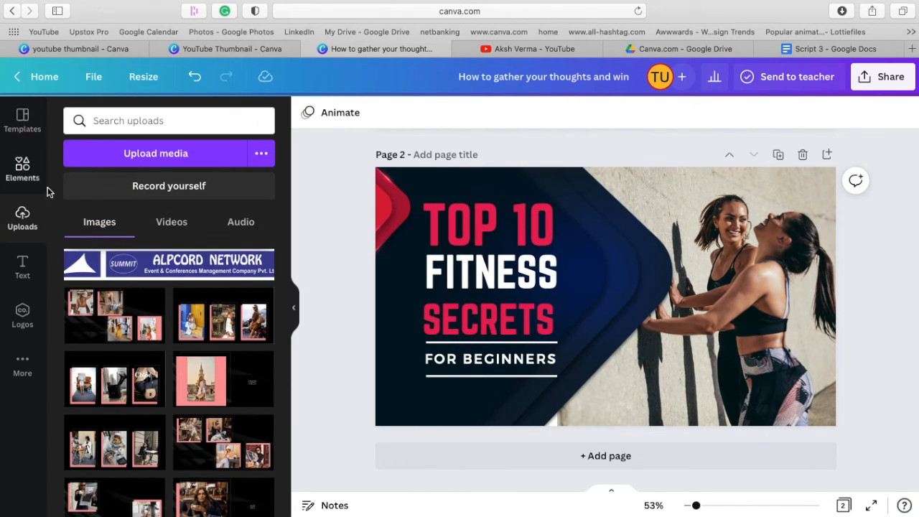
Add a third page and search the thumbnail templates for money.
{"action": "left_click", "coordinate": [494, 460]}
{"action": "left_click", "coordinate": [23, 121]}
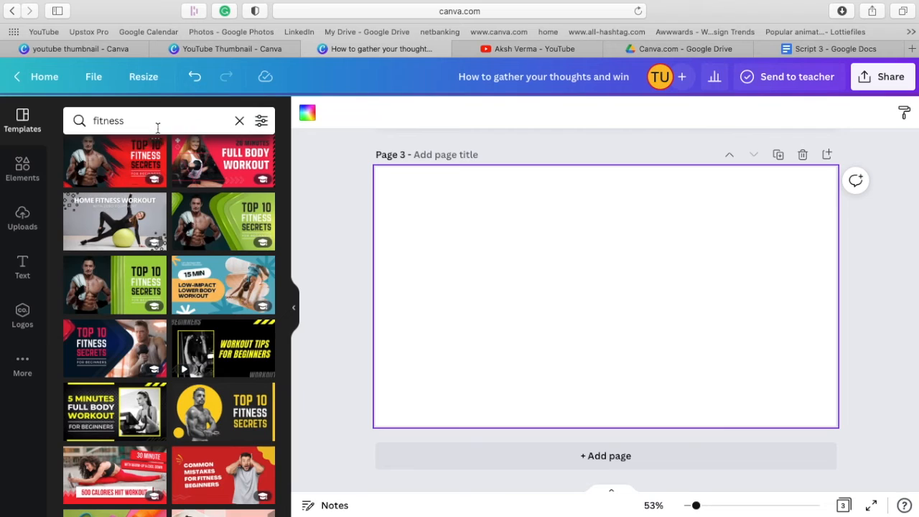
{"action": "left_click", "coordinate": [158, 127]}
{"action": "type", "text": "money"}
{"action": "key", "text": "Return"}
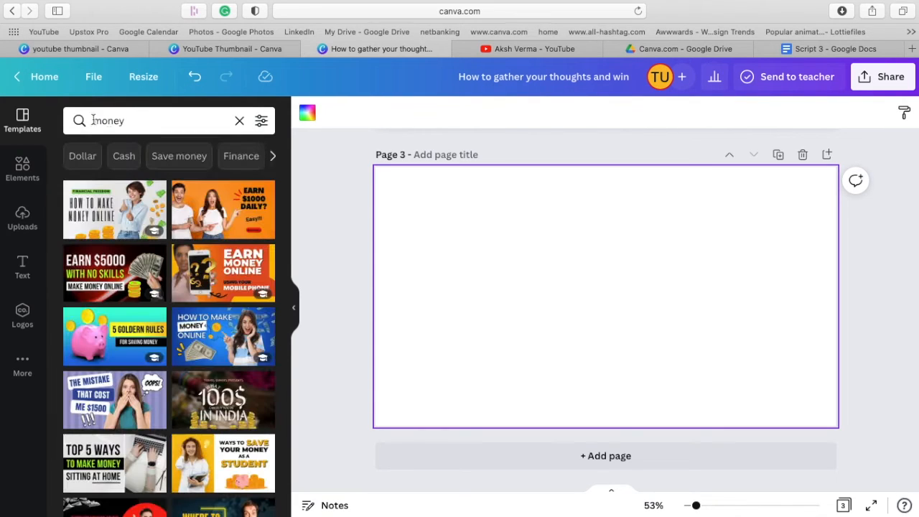
Browse the money templates and apply the "How to Earn More Passive Income" design to page 3.
{"action": "scroll", "coordinate": [178, 440], "scroll_direction": "down", "scroll_amount": 5}
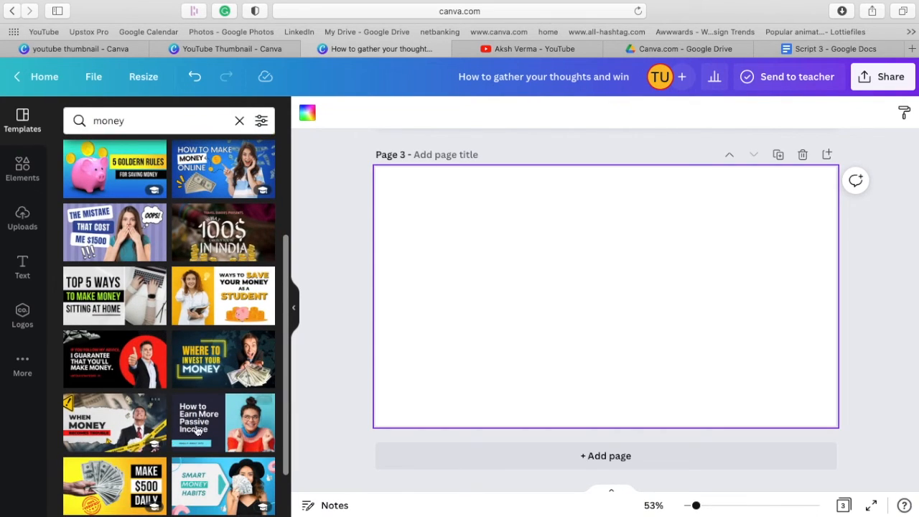
{"action": "scroll", "coordinate": [198, 431], "scroll_direction": "down", "scroll_amount": 15}
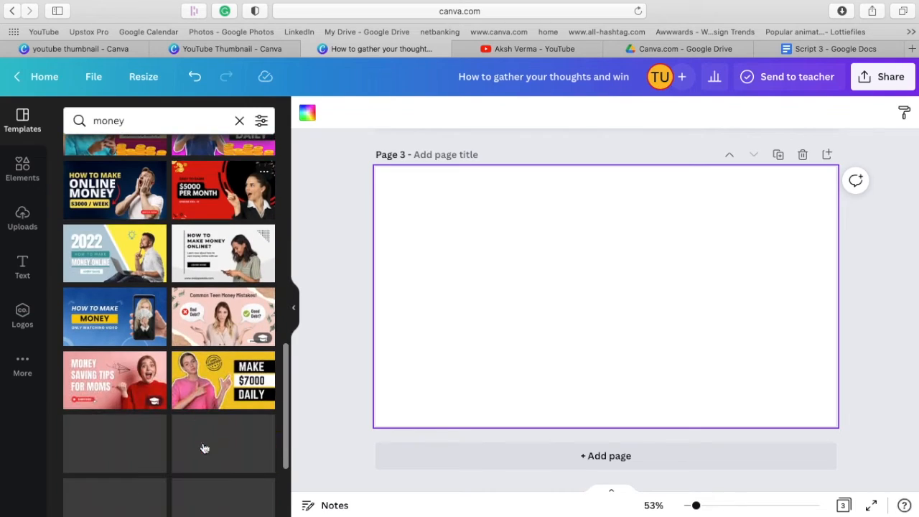
{"action": "scroll", "coordinate": [204, 448], "scroll_direction": "down", "scroll_amount": 8}
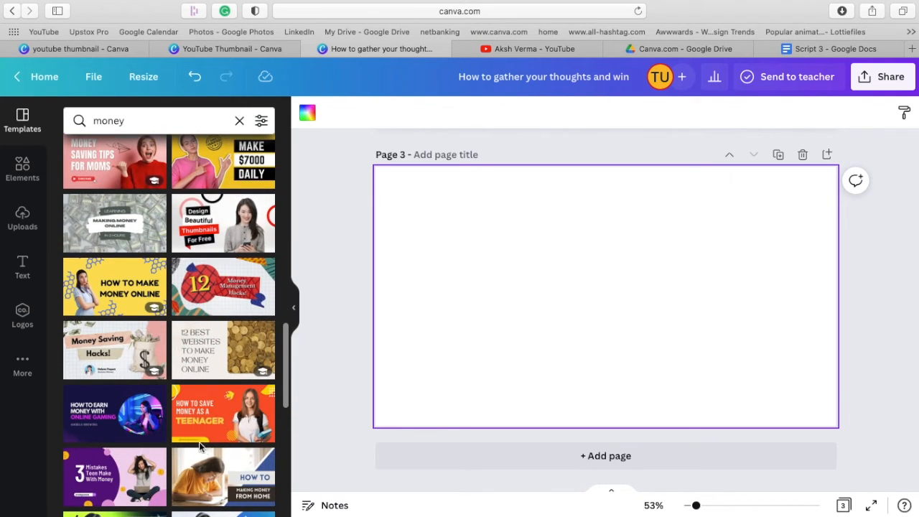
{"action": "scroll", "coordinate": [145, 450], "scroll_direction": "down", "scroll_amount": 2}
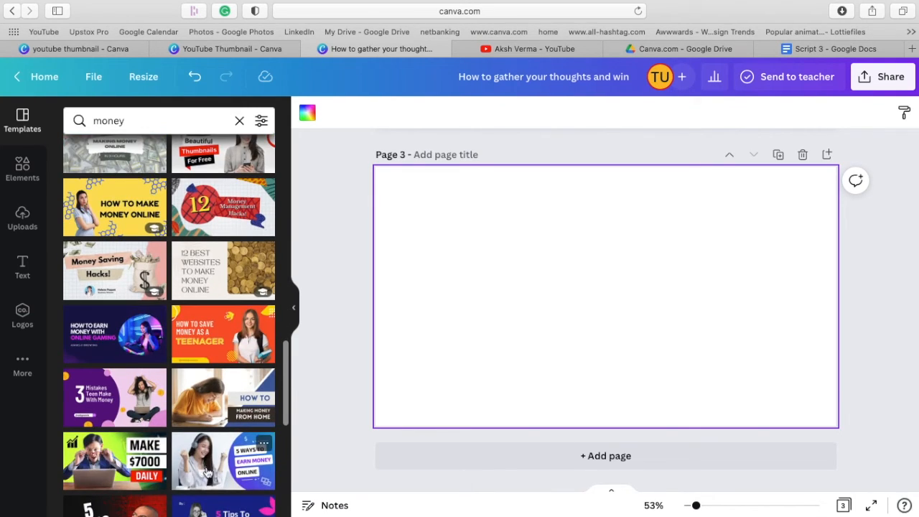
{"action": "scroll", "coordinate": [207, 470], "scroll_direction": "down", "scroll_amount": 6}
{"action": "scroll", "coordinate": [143, 392], "scroll_direction": "up", "scroll_amount": 2}
{"action": "scroll", "coordinate": [143, 391], "scroll_direction": "up", "scroll_amount": 6}
{"action": "scroll", "coordinate": [144, 391], "scroll_direction": "up", "scroll_amount": 6}
{"action": "scroll", "coordinate": [144, 391], "scroll_direction": "up", "scroll_amount": 6}
{"action": "scroll", "coordinate": [144, 392], "scroll_direction": "up", "scroll_amount": 3}
{"action": "scroll", "coordinate": [192, 348], "scroll_direction": "down", "scroll_amount": 5}
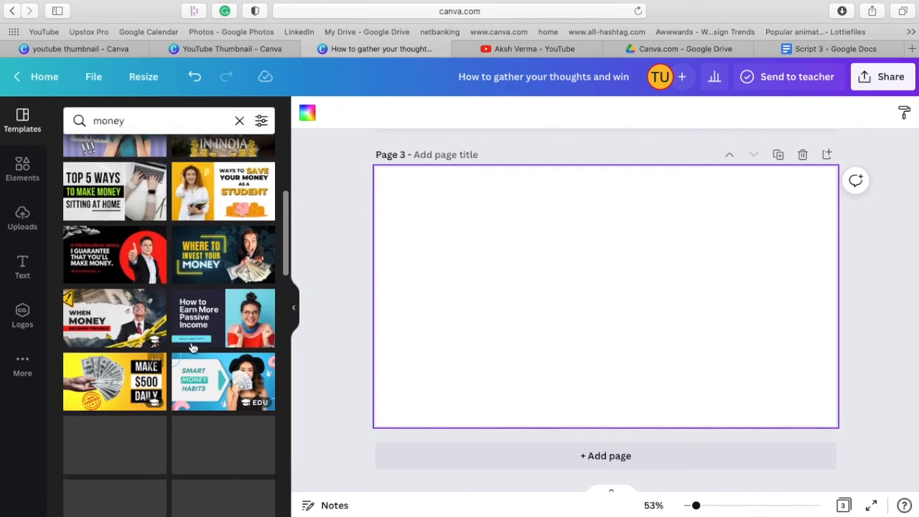
{"action": "left_click", "coordinate": [208, 336]}
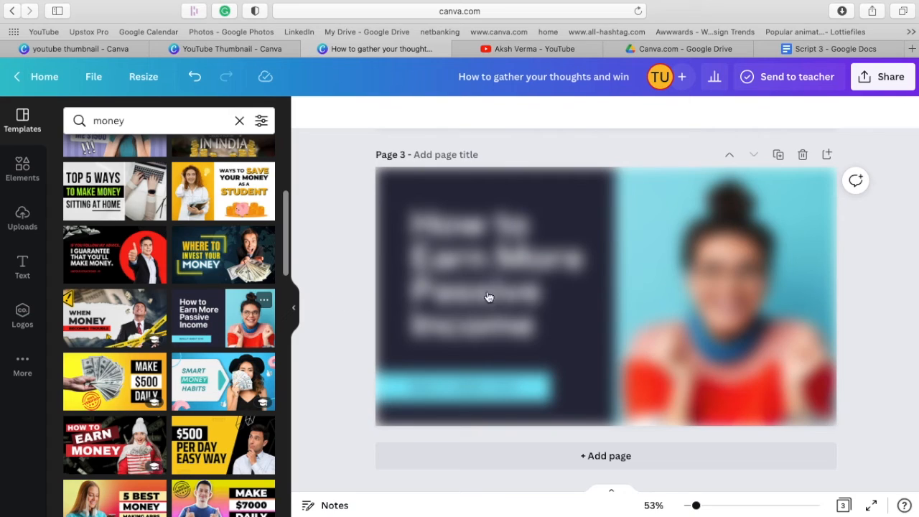
Recolor the "How to Earn More Passive Income" heading to the dark navy document color.
{"action": "left_click", "coordinate": [535, 300]}
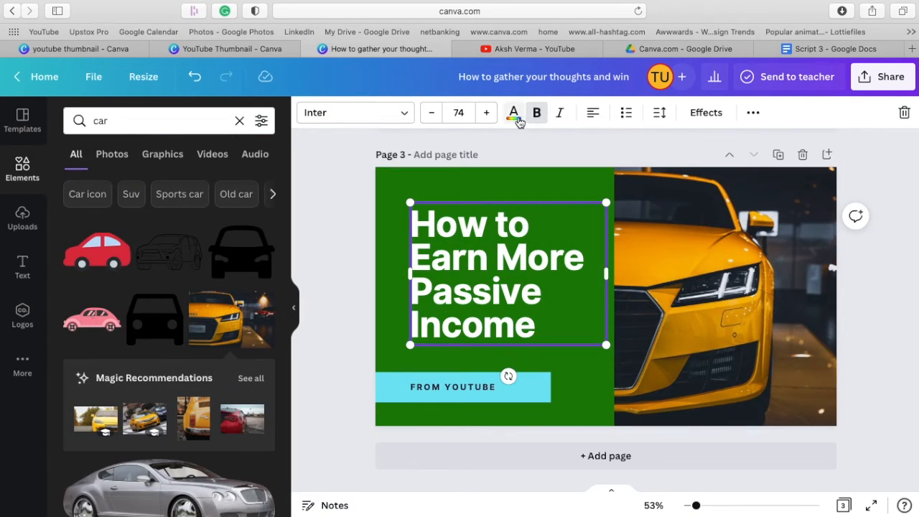
{"action": "left_click", "coordinate": [514, 115]}
{"action": "left_click", "coordinate": [184, 188]}
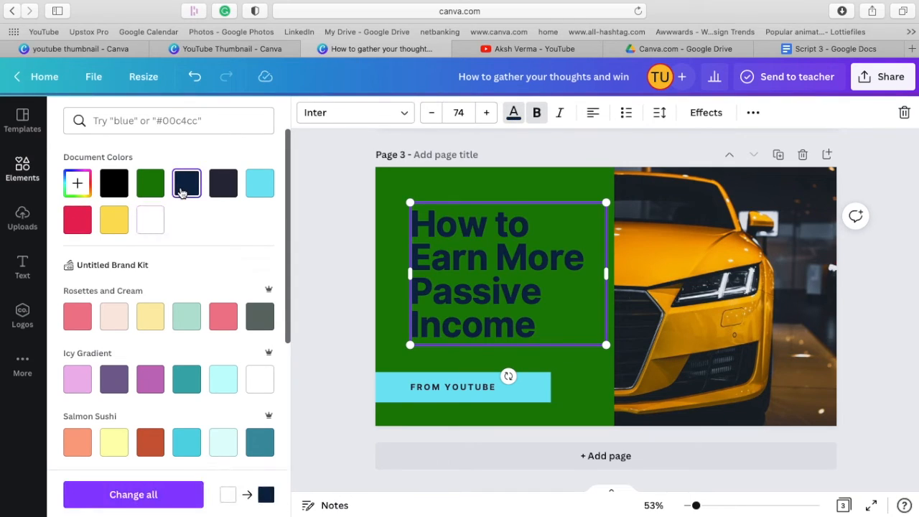
Recolor the light blue "FROM YOUTUBE" banner to the pale Green Lemons shade and open its text for editing.
{"action": "left_click", "coordinate": [540, 376]}
{"action": "left_click", "coordinate": [382, 114]}
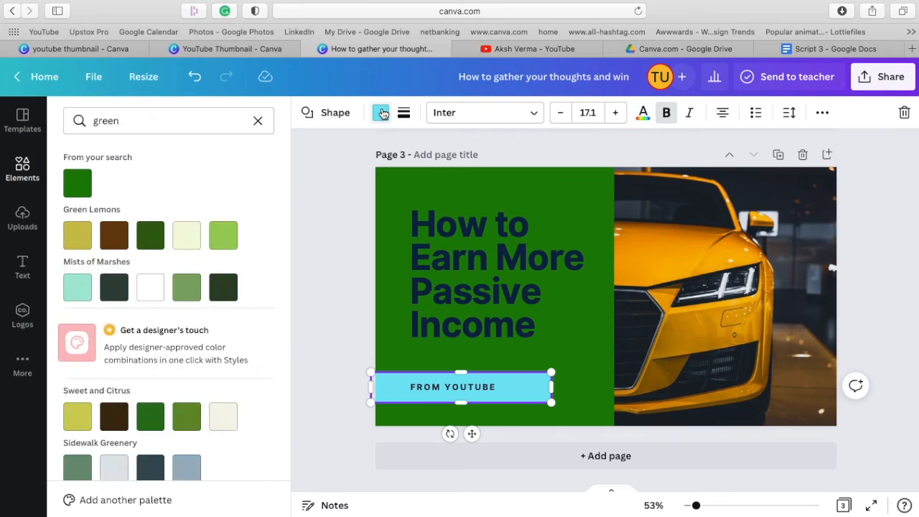
{"action": "left_click", "coordinate": [185, 237]}
{"action": "double_click", "coordinate": [459, 388]}
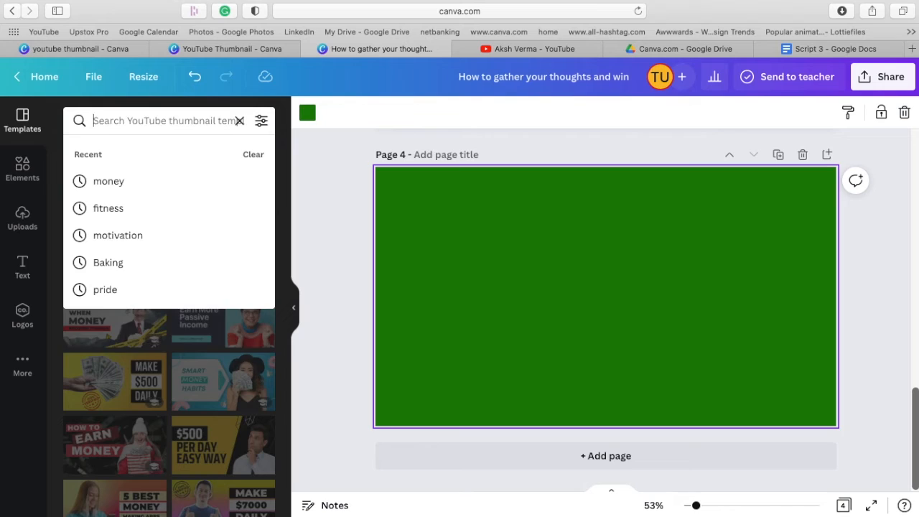
Search the templates for "bakingg" and apply the "Chocolate Cupcakes" design to page 4.
{"action": "type", "text": "bakingg"}
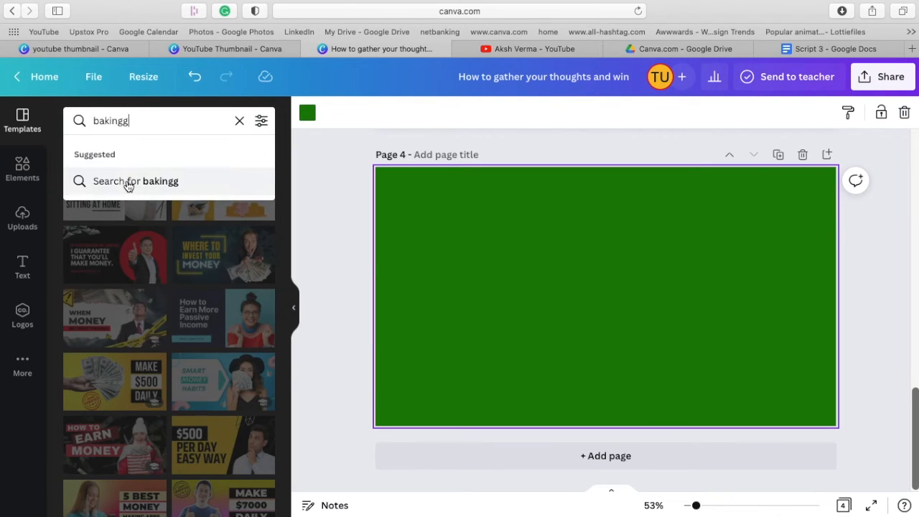
{"action": "left_click", "coordinate": [128, 184]}
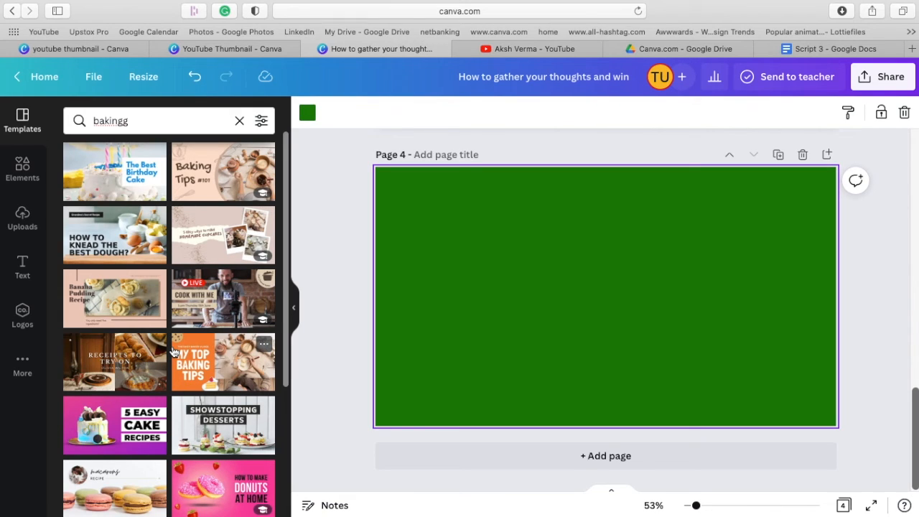
{"action": "scroll", "coordinate": [174, 352], "scroll_direction": "down", "scroll_amount": 5}
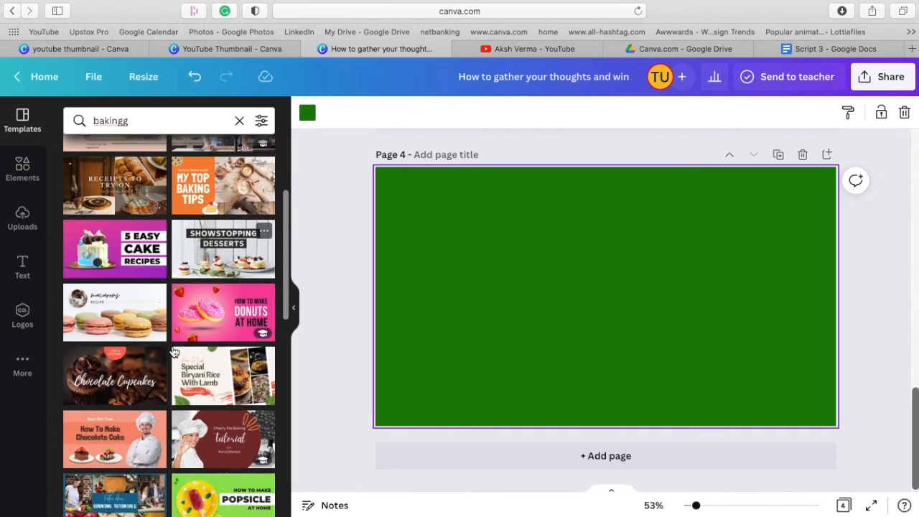
{"action": "left_click", "coordinate": [131, 379]}
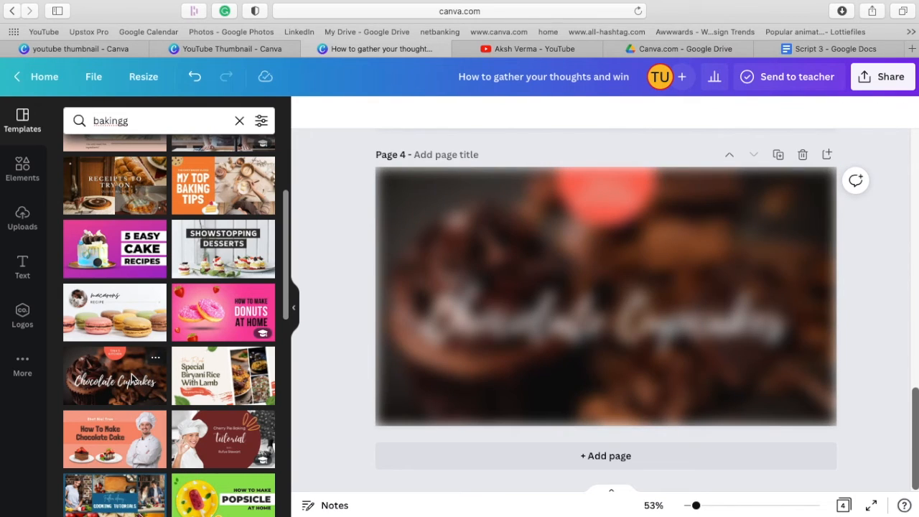